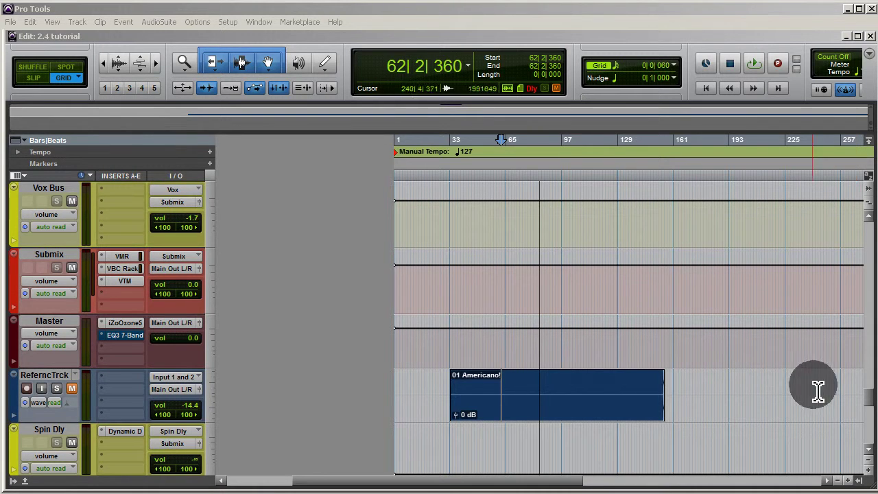
Scroll down to reveal RefrncTrck with its 01 Americano! clip below the Master
drag(868, 332, 868, 398)
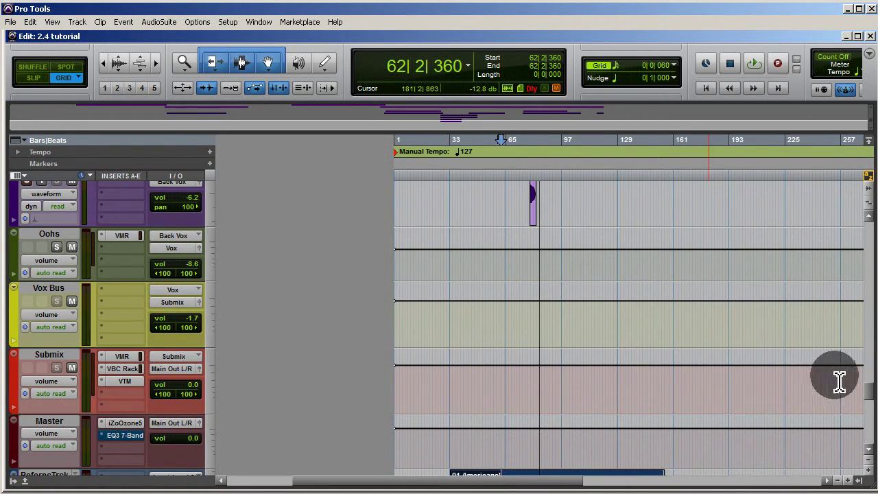
scroll(872, 387, down, 4)
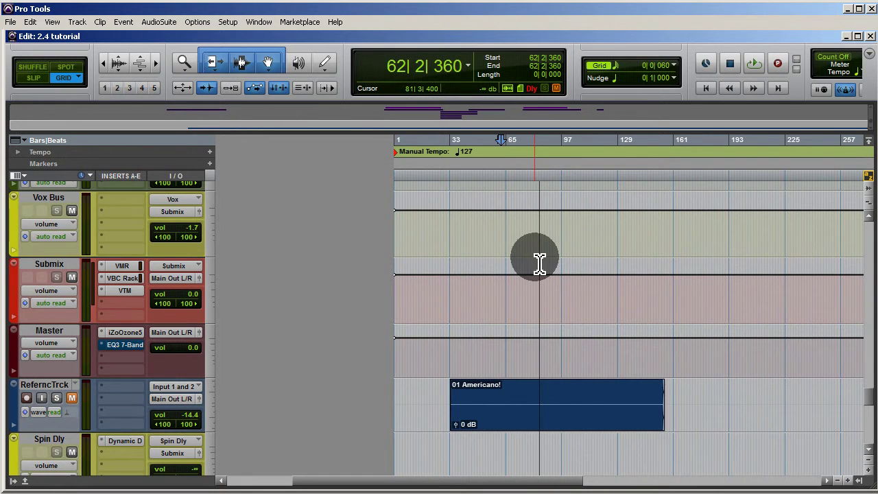
key(ctrl+e)
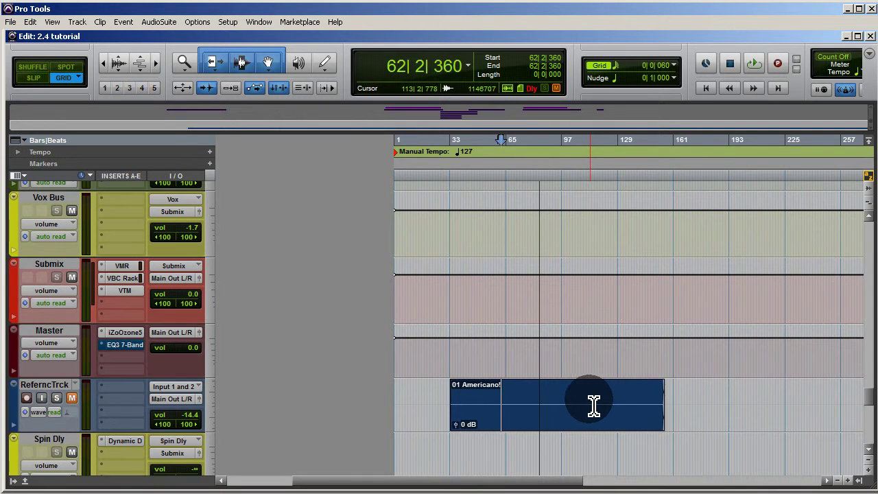
click(120, 284)
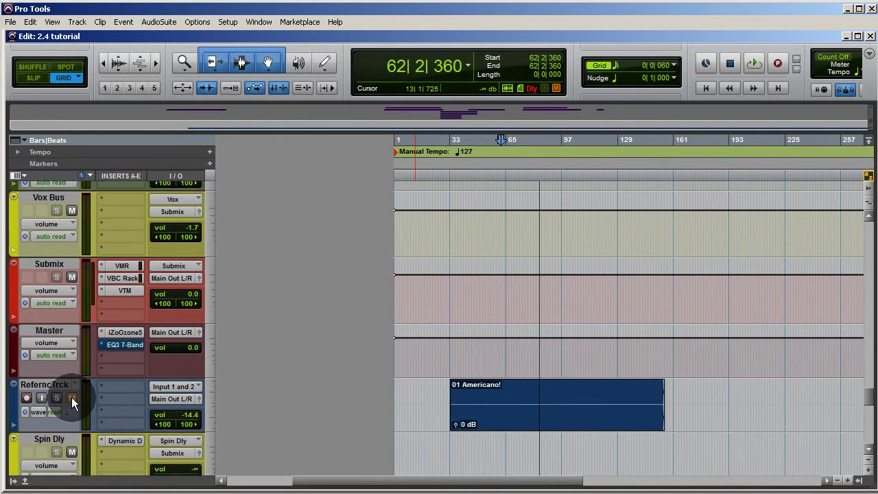
click(73, 275)
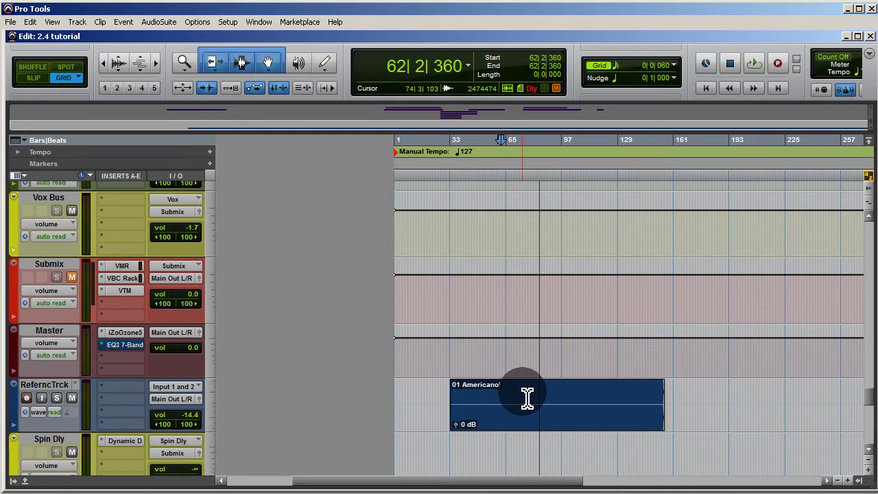
key(space)
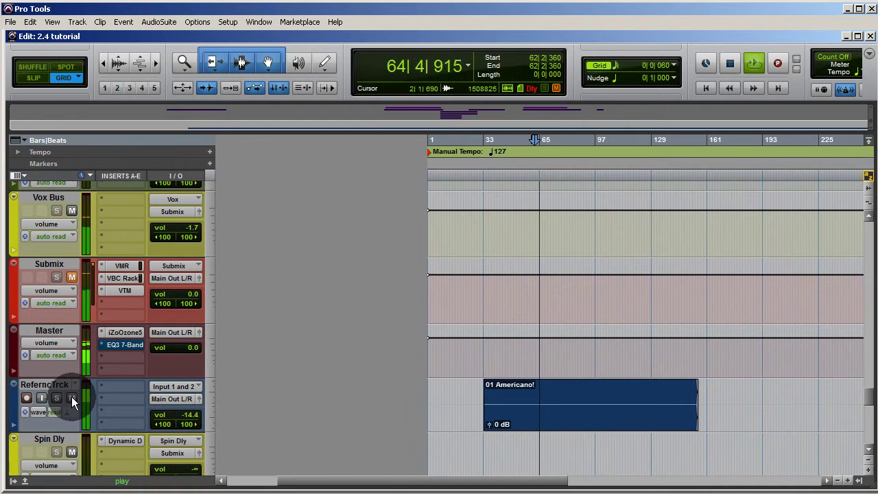
key(space)
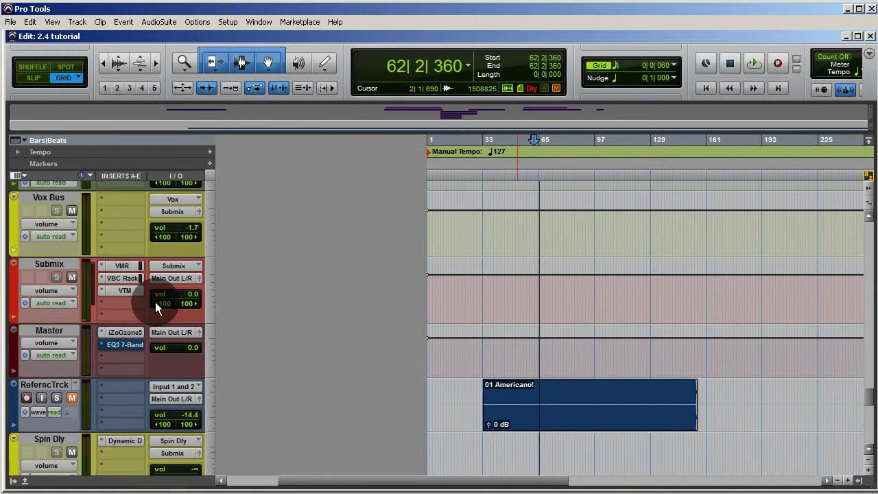
key(space)
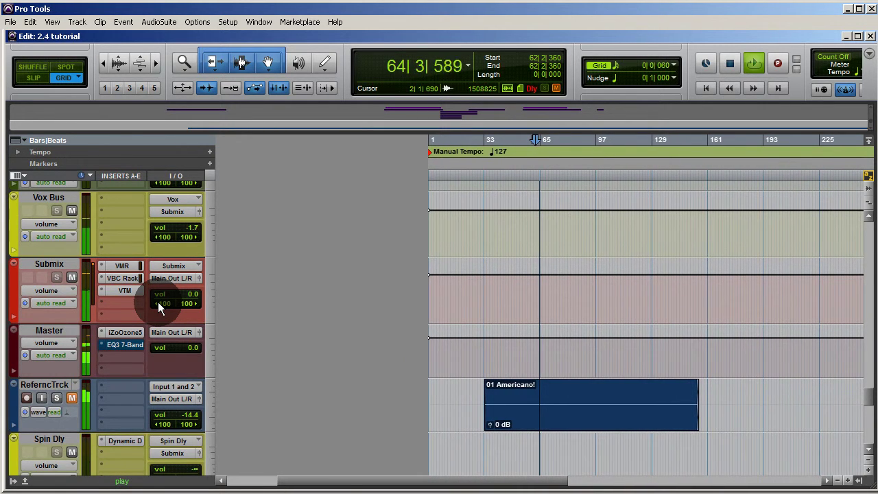
key(space)
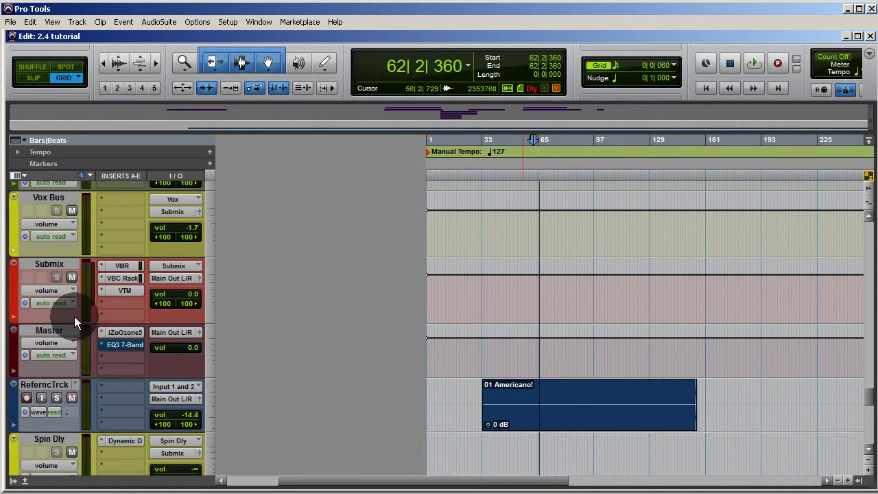
click(72, 277)
key(space)
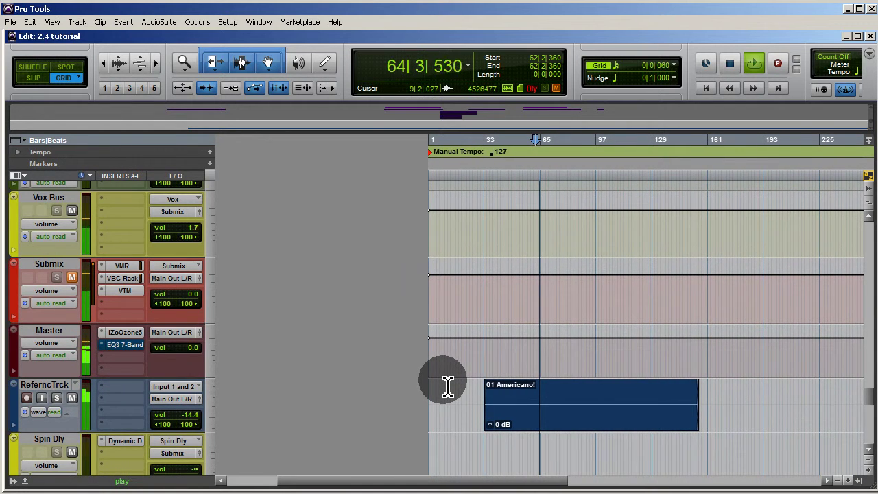
key(space)
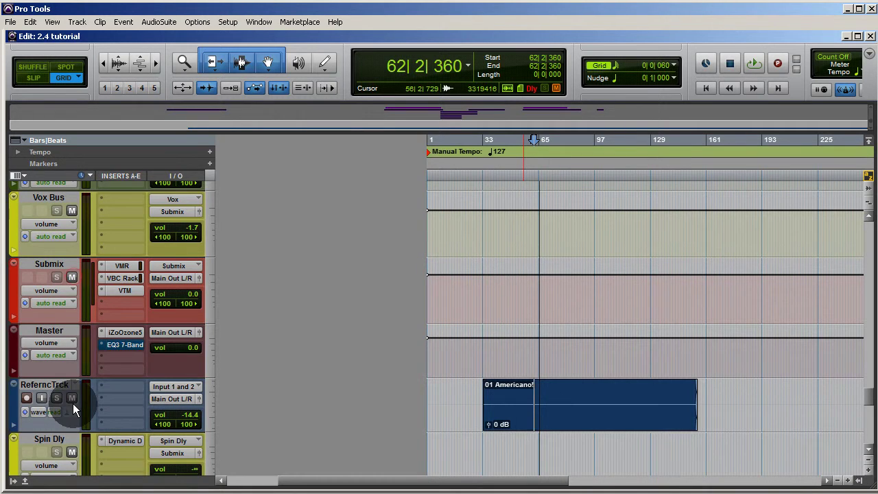
key(space)
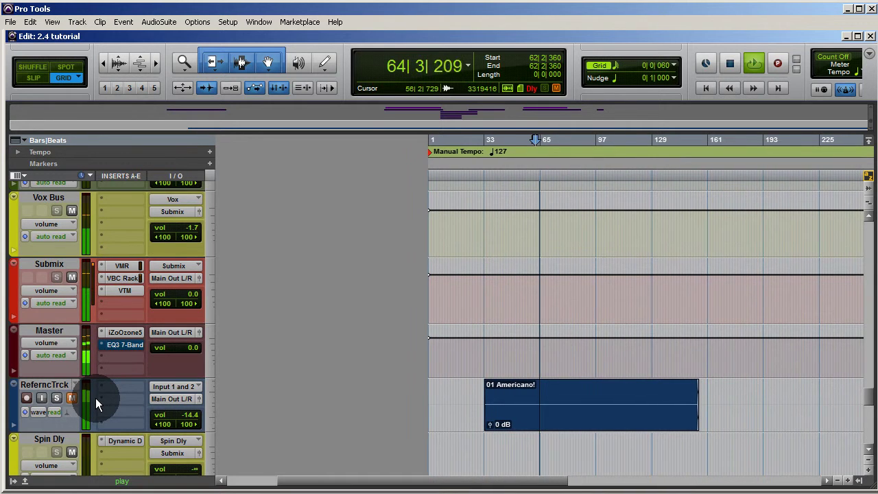
key(space)
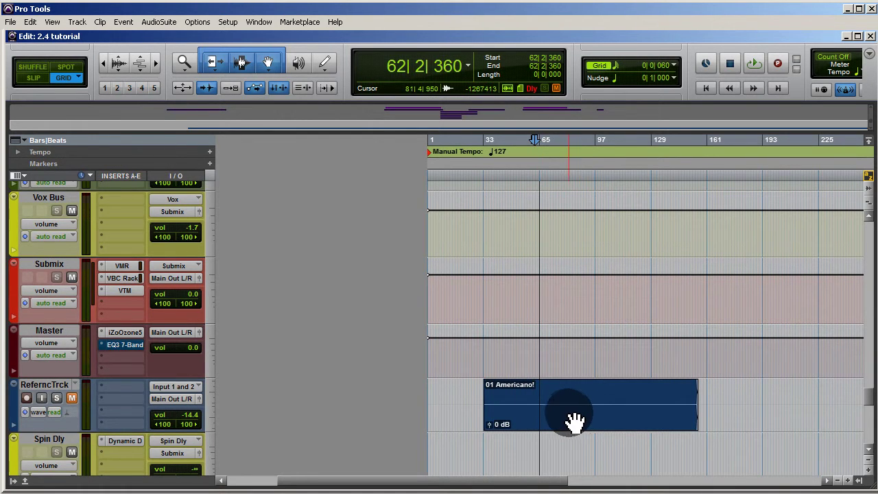
Replace the Master's existing EQ insert with a stereo EQ3 7-Band plug-in
click(100, 345)
click(116, 347)
click(116, 347)
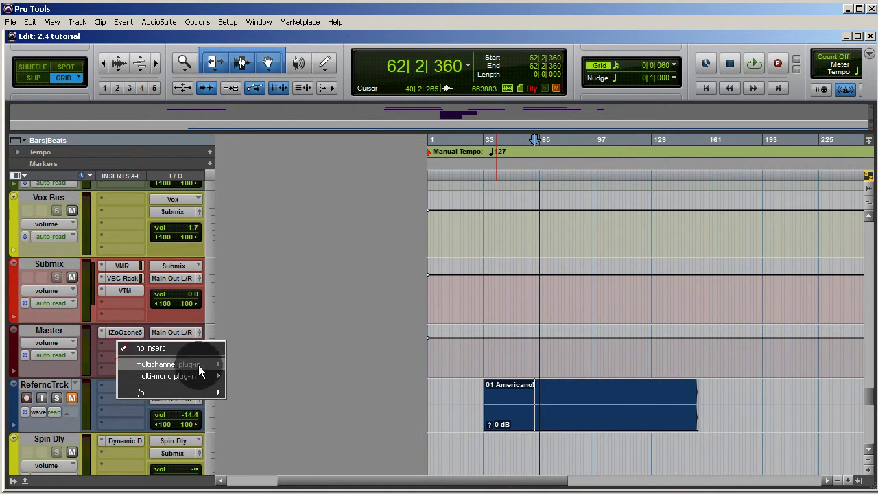
mouse_move(206, 364)
mouse_move(267, 373)
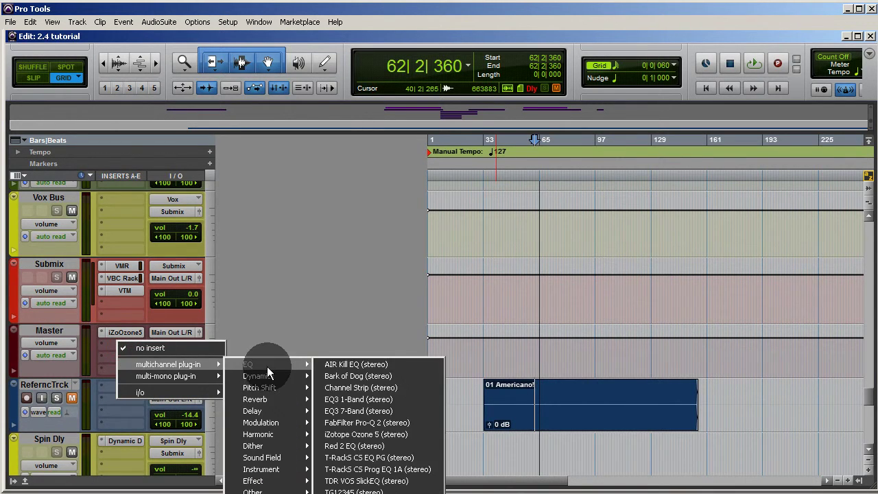
click(353, 412)
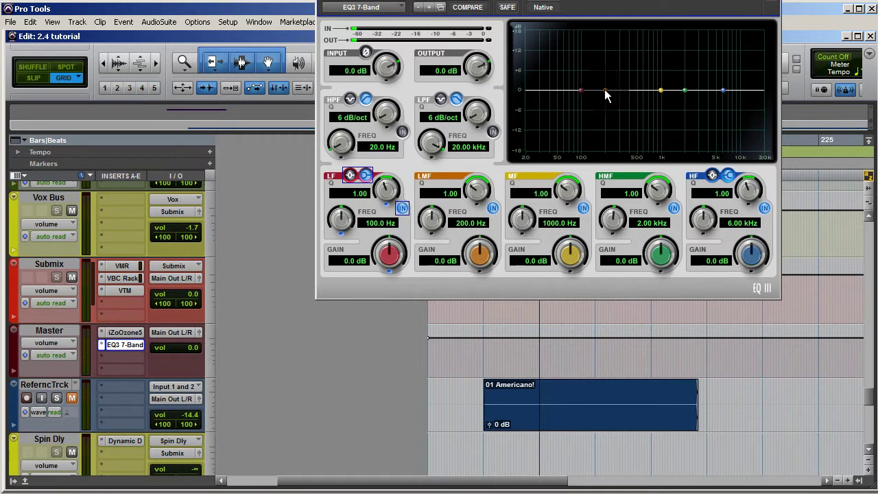
Boost the LMF band 2.9 dB at 225 Hz and the MF band 2.1 dB at 835 Hz
mouse_move(603, 90)
mouse_down()
mouse_move(597, 78)
mouse_move(606, 81)
mouse_up()
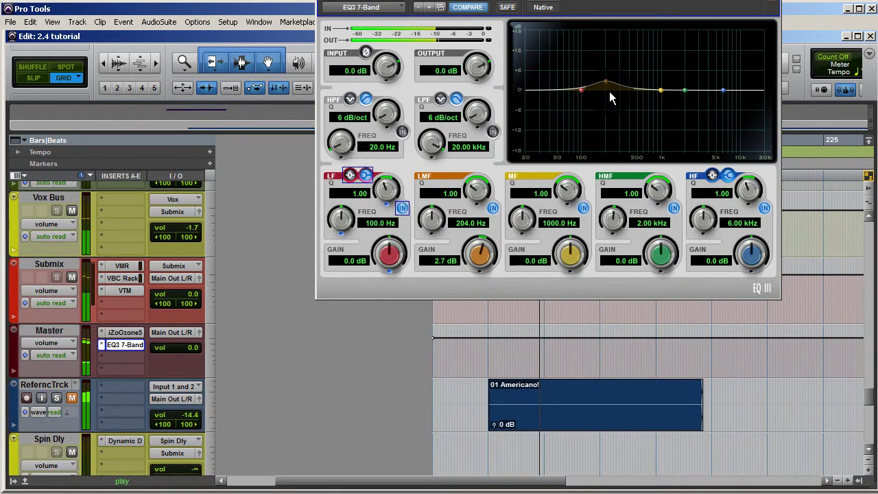
mouse_move(605, 85)
mouse_down()
mouse_move(602, 55)
mouse_move(585, 53)
mouse_move(603, 57)
mouse_move(604, 81)
mouse_move(595, 70)
mouse_move(618, 68)
mouse_move(608, 64)
mouse_move(609, 82)
mouse_up()
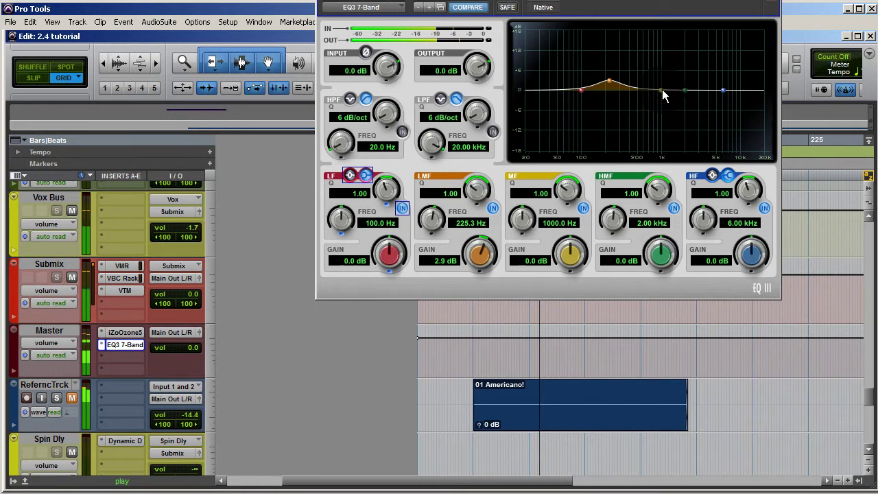
mouse_move(662, 90)
mouse_down()
mouse_move(670, 80)
mouse_move(654, 74)
mouse_up()
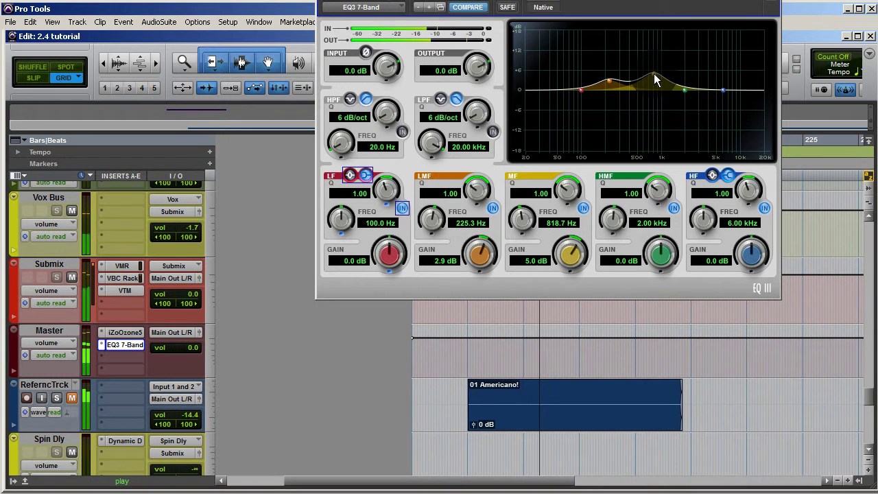
drag(653, 73, 655, 89)
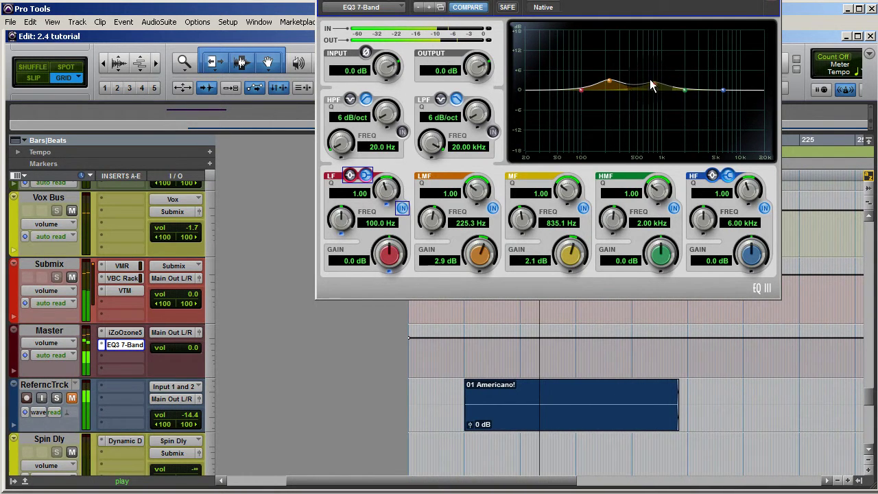
A/B the Master EQ3 by toggling Bypass twice, leaving the EQ active
click(544, 4)
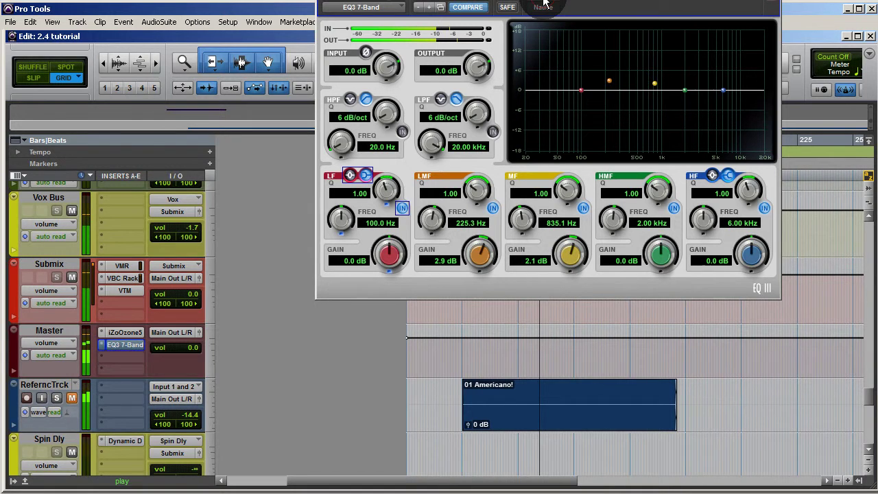
click(543, 3)
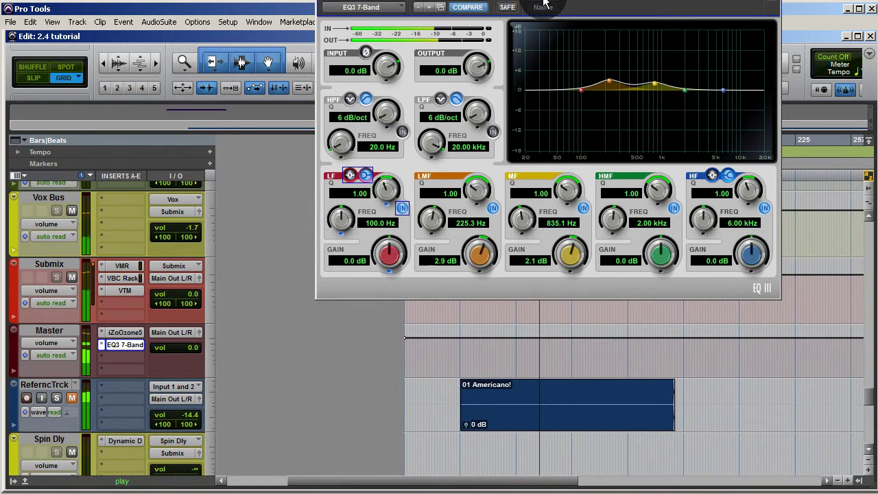
click(543, 3)
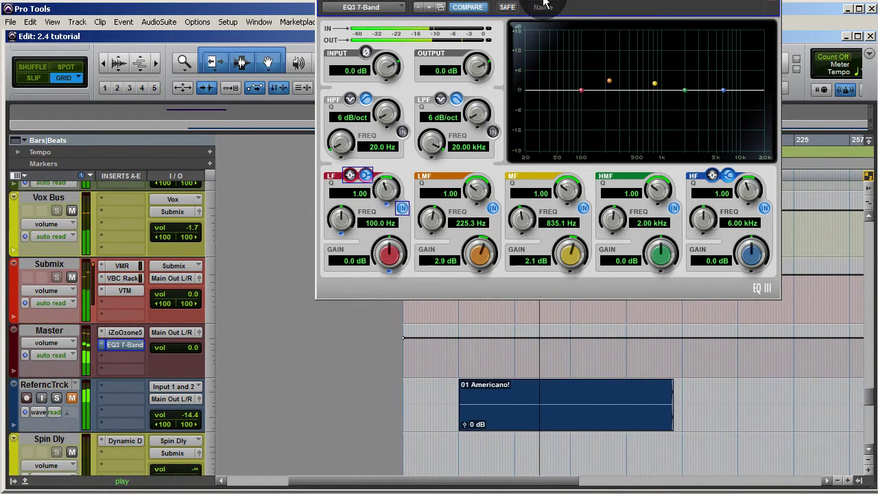
click(543, 3)
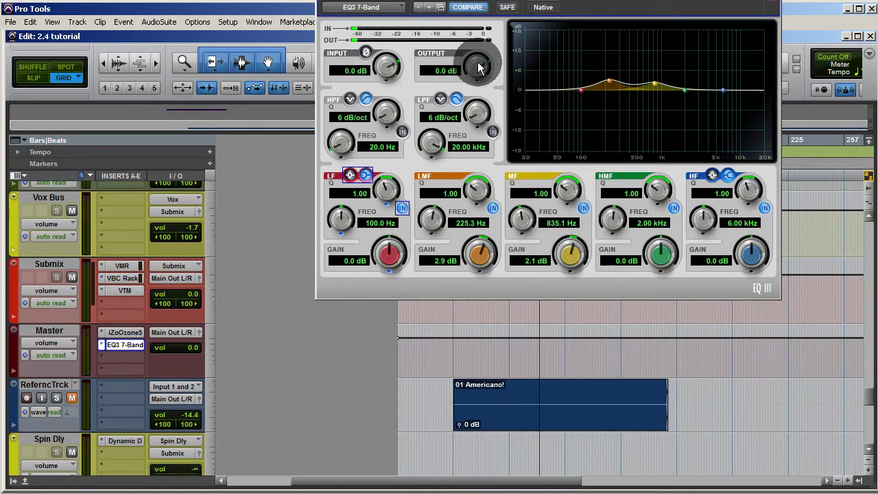
click(480, 66)
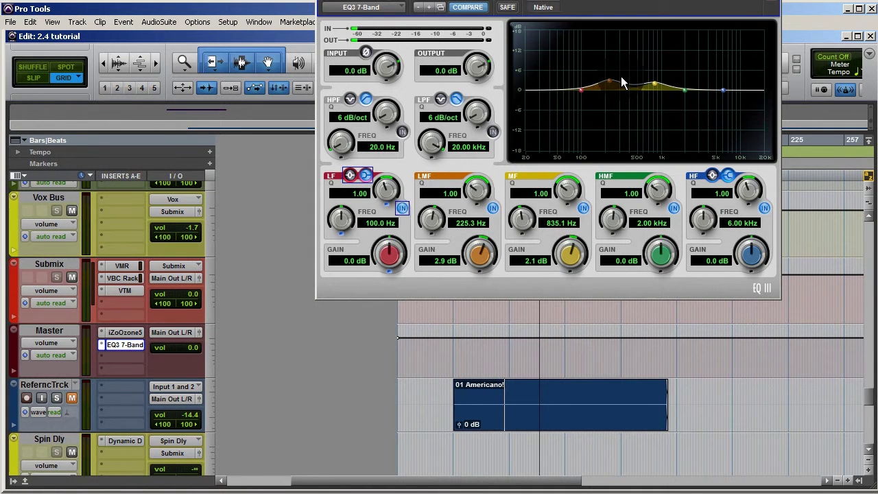
Lower the EQ3 output level to -1.8 dB
click(479, 68)
drag(480, 64, 478, 80)
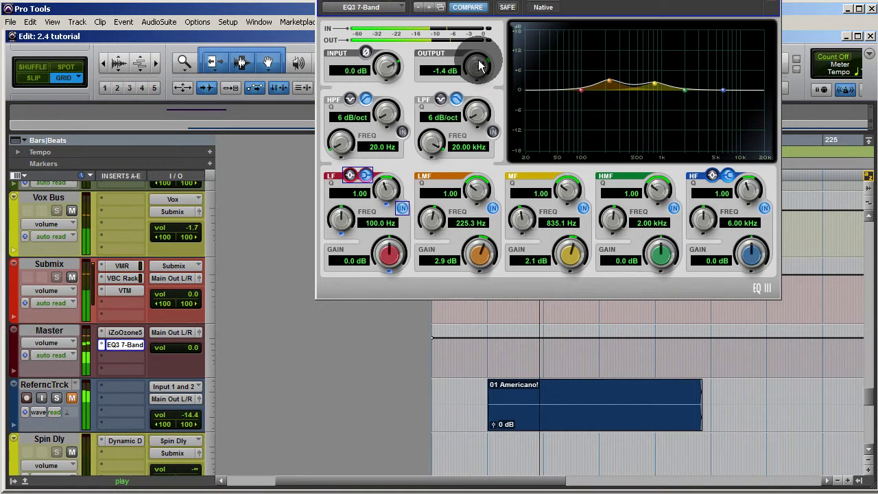
drag(479, 65, 444, 38)
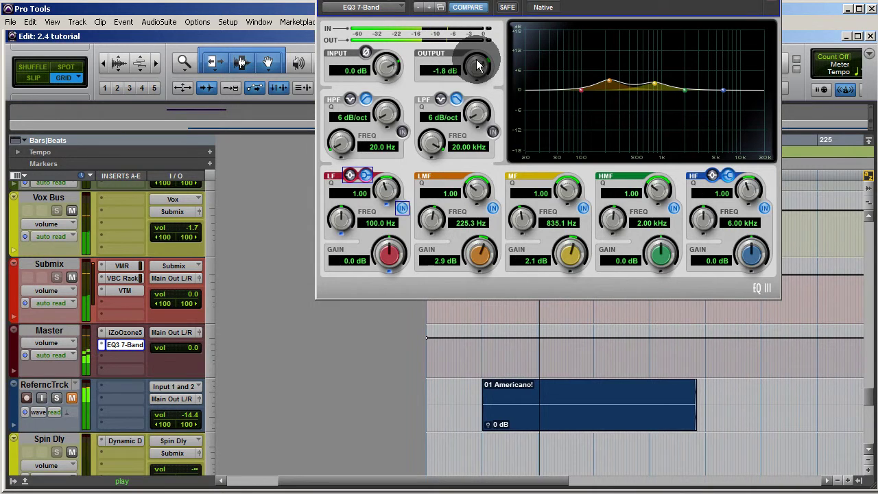
Compare the EQ against its bypassed sound twice, ending with it engaged
click(551, 5)
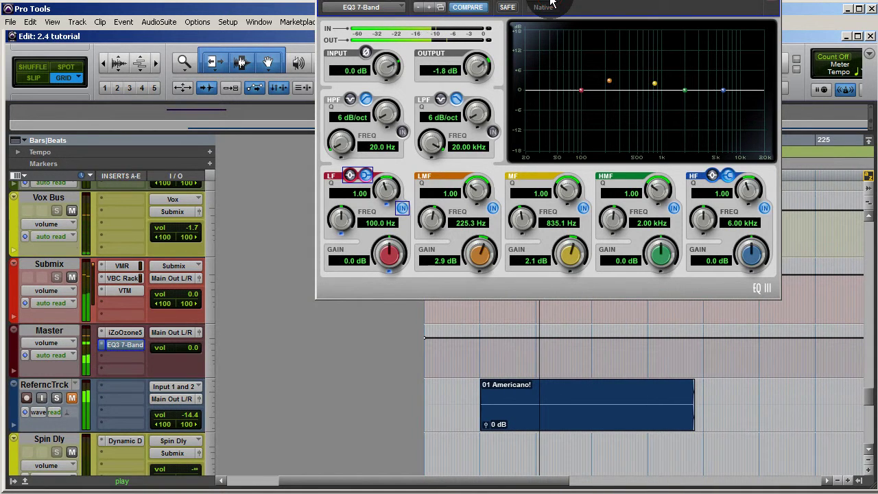
click(551, 5)
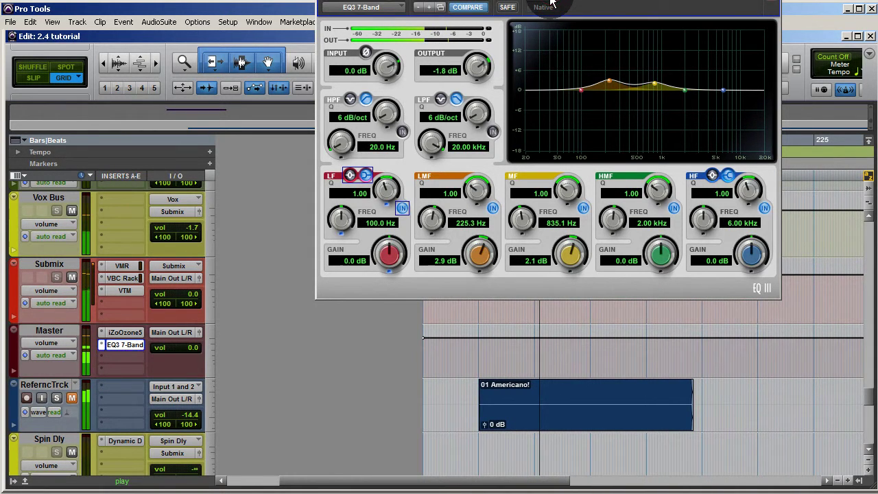
click(551, 5)
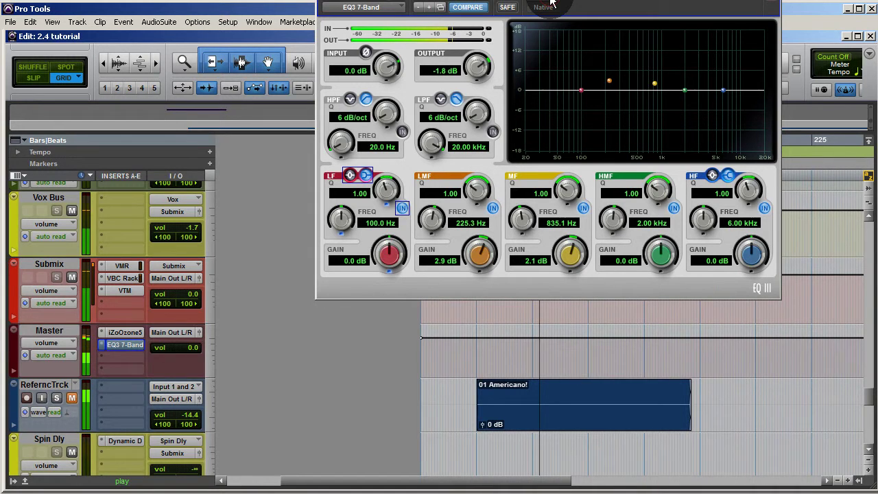
click(551, 6)
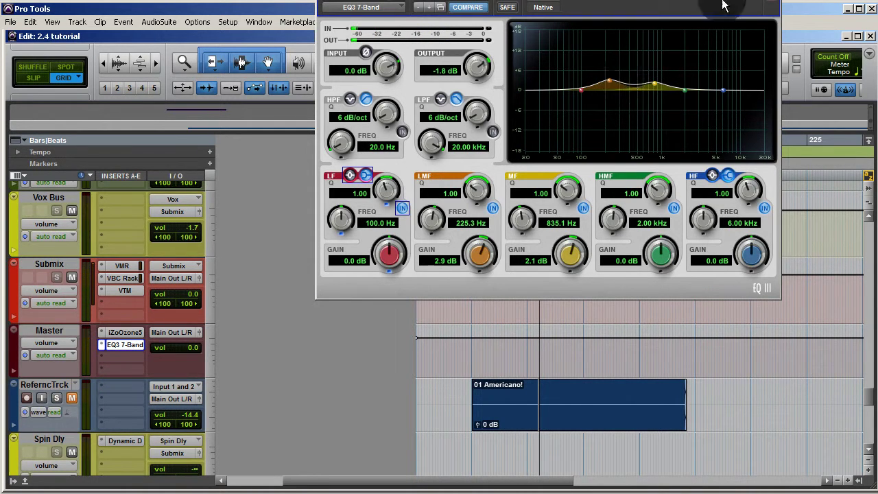
Close the EQ window, unmute the reference, mute the Submix and play the reference
key(ctrl+w)
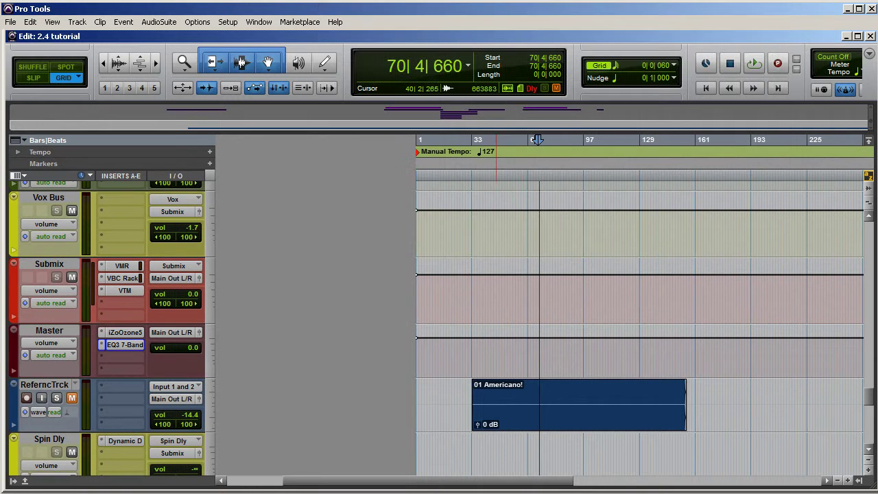
click(72, 398)
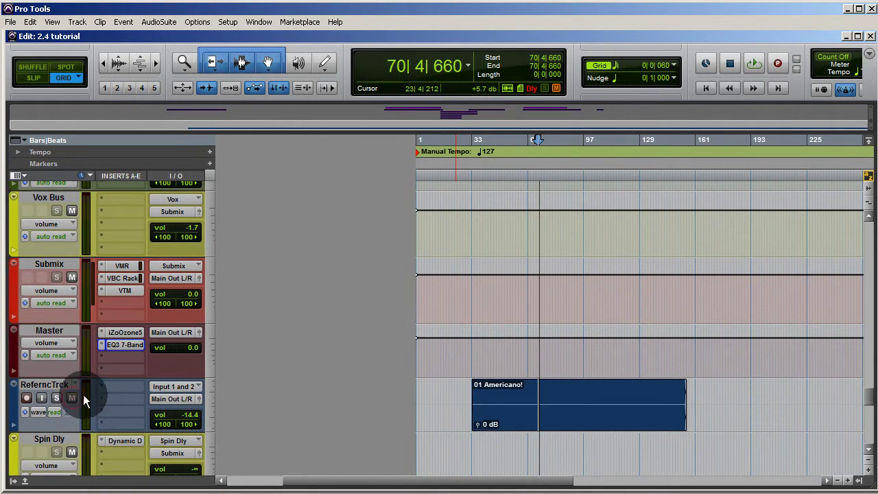
click(72, 278)
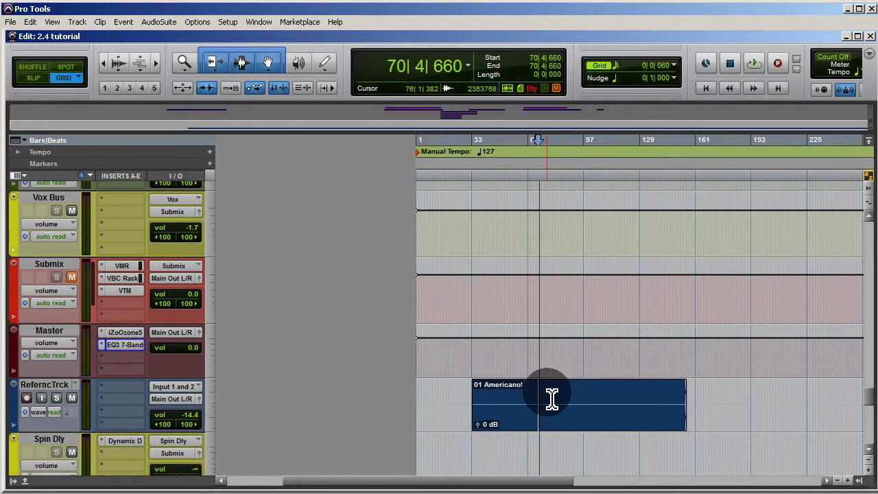
key(space)
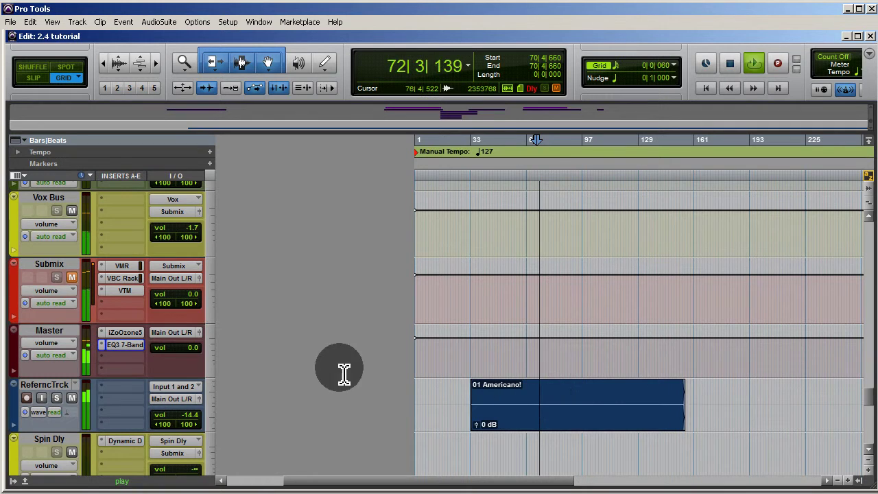
Mute the reference, unmute the Submix and play the mix from the same point
click(71, 397)
key(space)
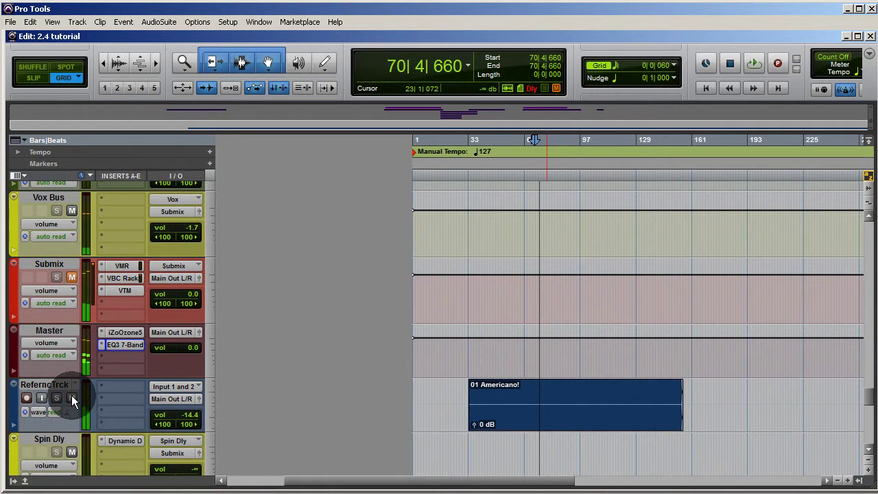
click(72, 277)
key(space)
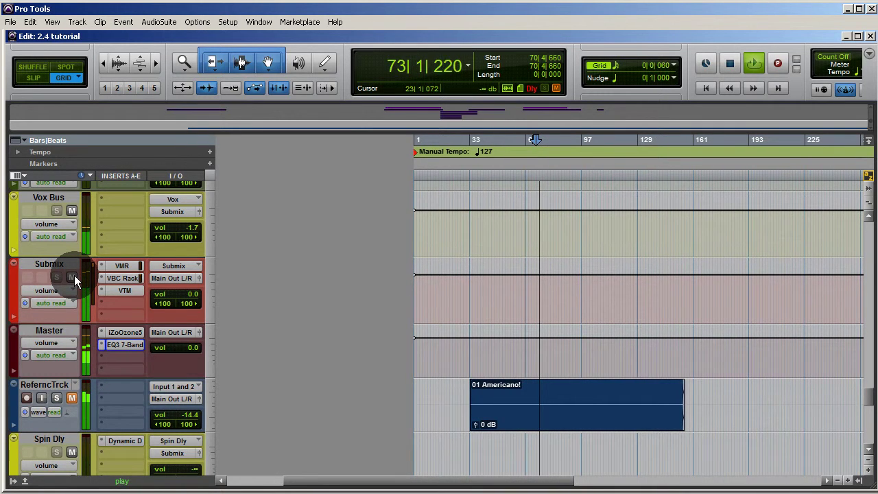
key(space)
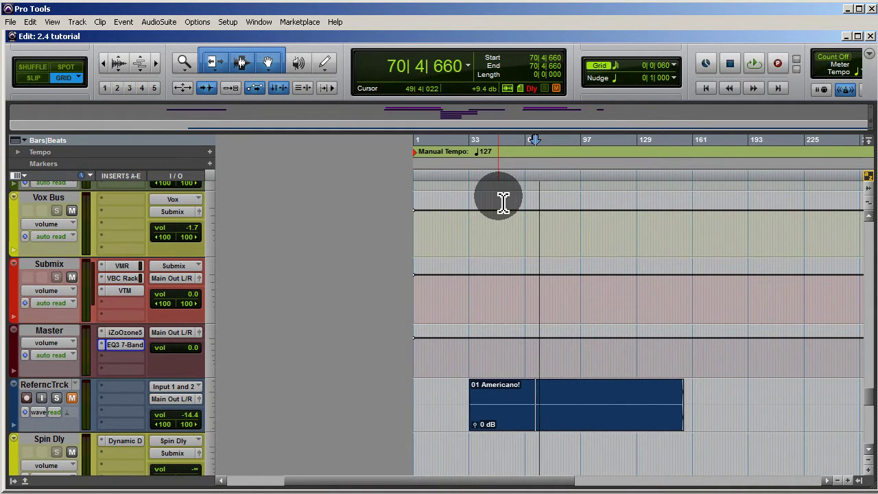
scroll(684, 287, down, 1)
scroll(681, 281, down, 3)
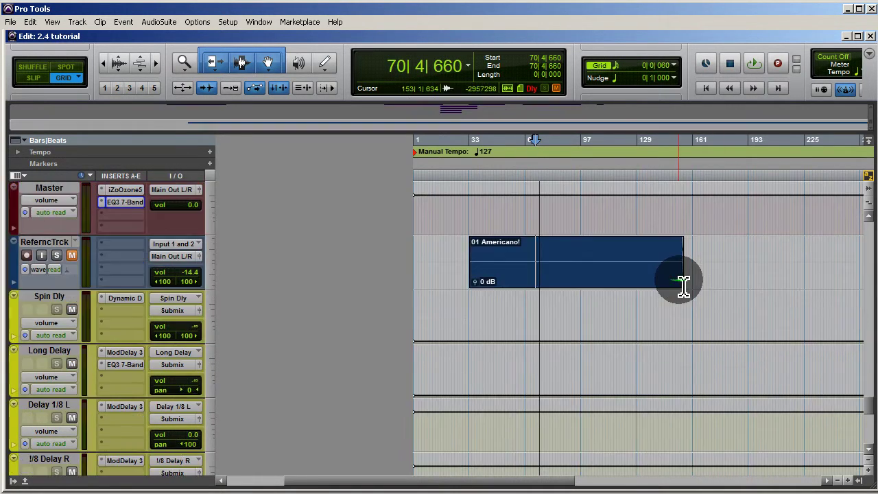
scroll(679, 281, up, 3)
key(space)
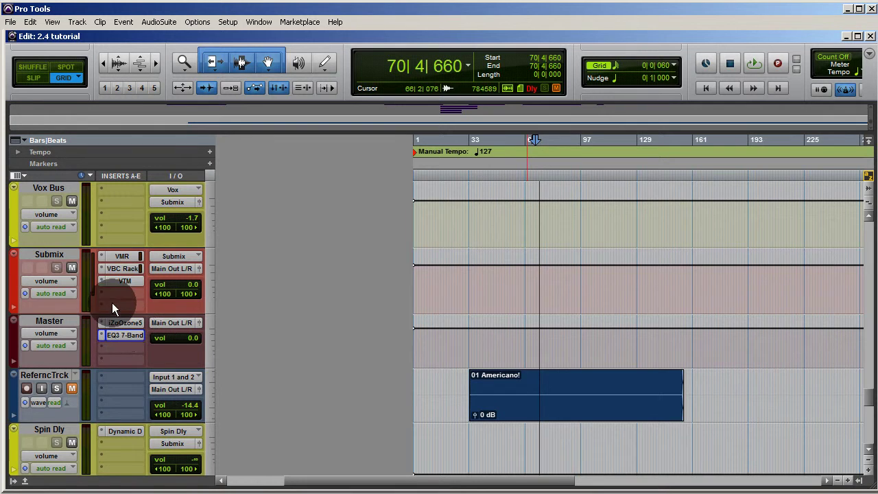
Mute the Submix and briefly unmute the reference track before muting it again
click(70, 268)
click(72, 388)
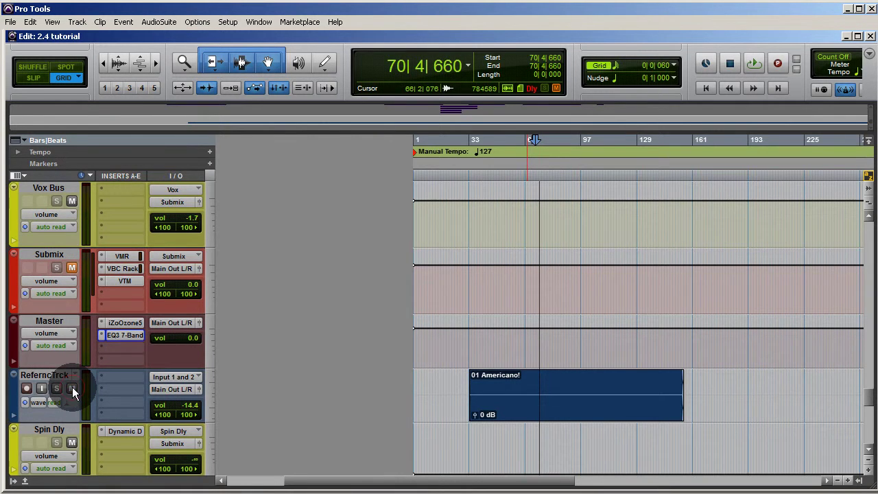
click(73, 389)
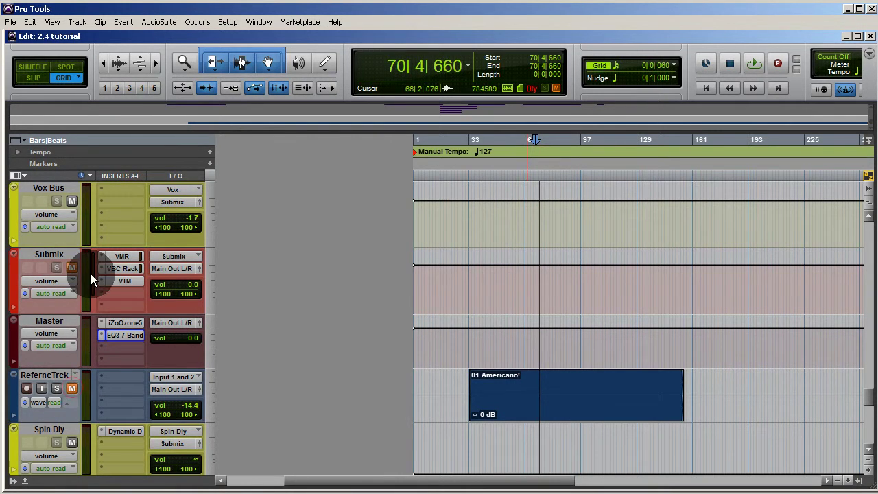
Move the 01 Americano! clip to around bar 215 and unmute the reference and Submix
click(511, 408)
drag(511, 409, 853, 407)
click(662, 282)
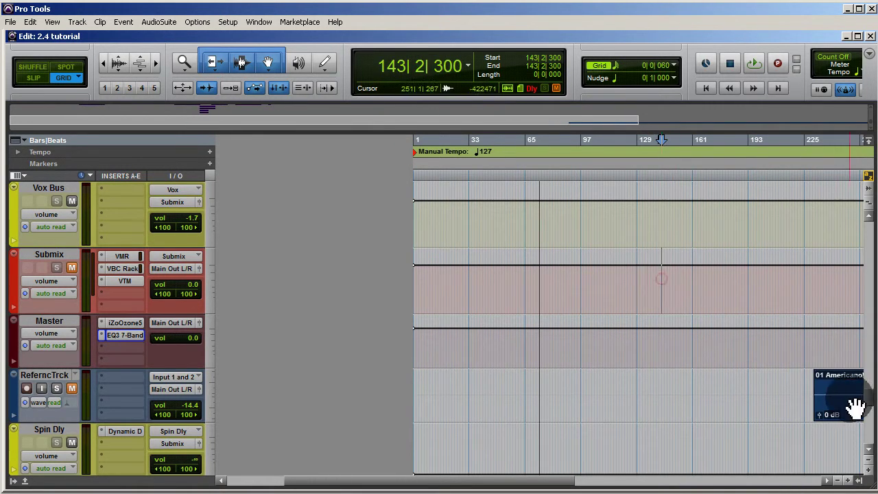
click(72, 388)
click(72, 268)
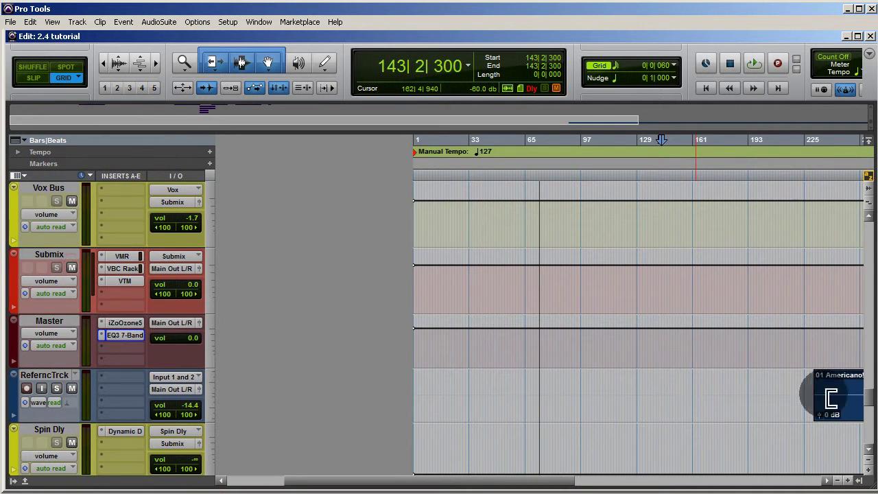